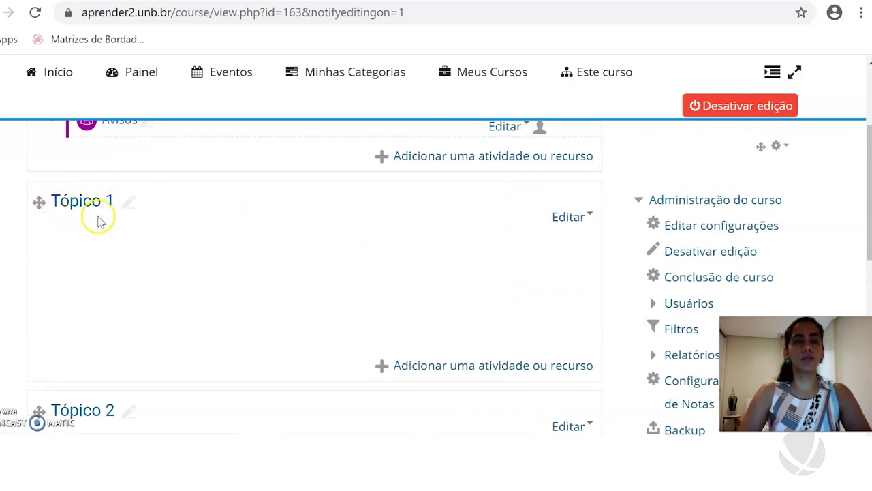
Open the activity and resource chooser for Tópico 1 and select the Página resource.
scroll(565, 252, down, 1)
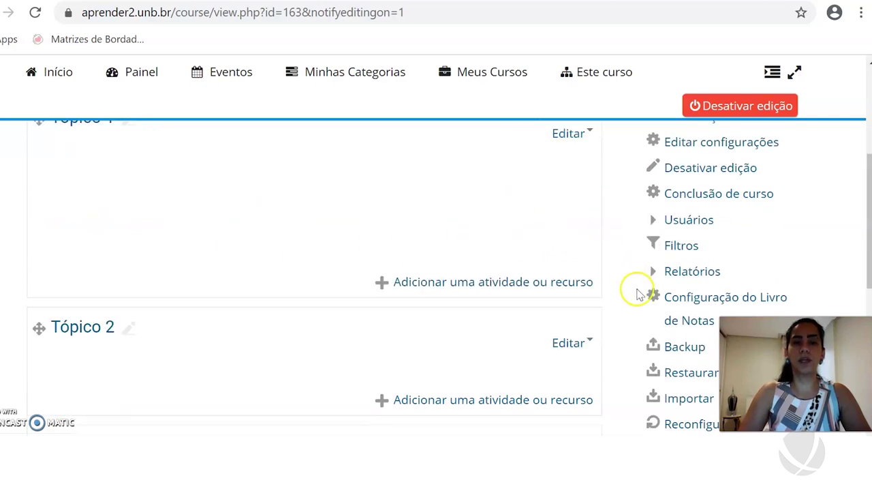
click(455, 283)
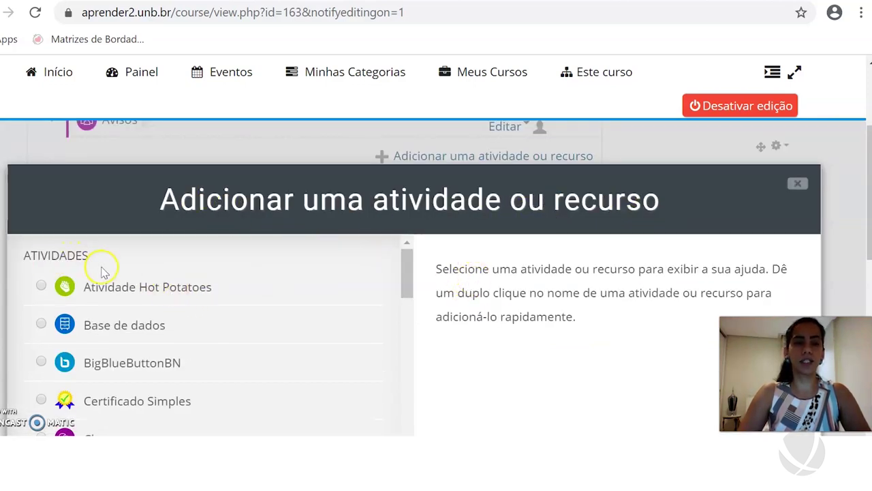
scroll(155, 294, down, 7)
scroll(160, 317, down, 7)
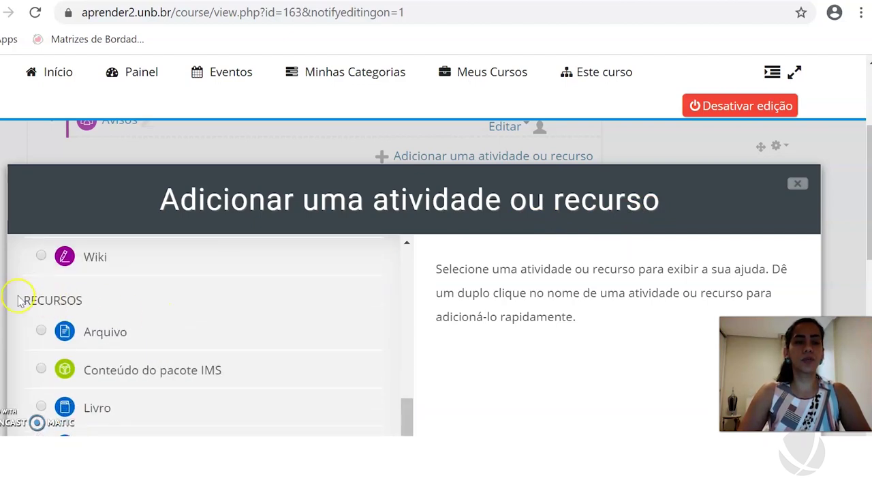
drag(185, 212, 197, 132)
scroll(270, 288, down, 1)
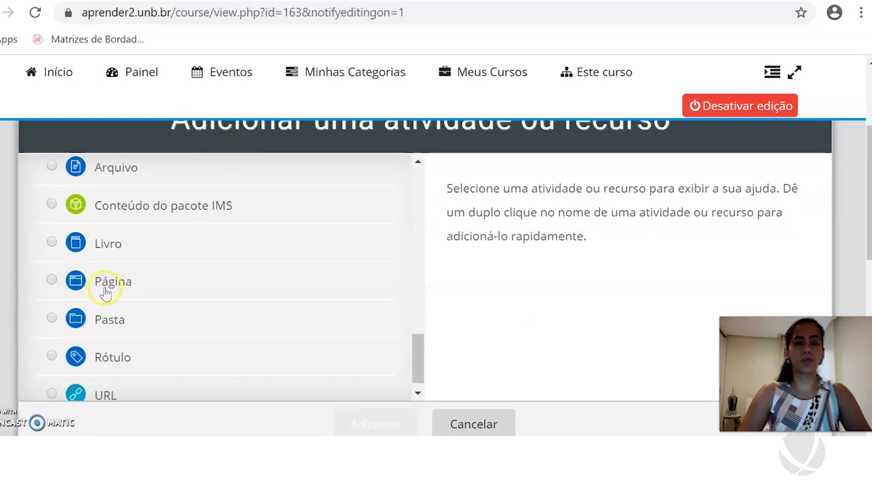
click(55, 283)
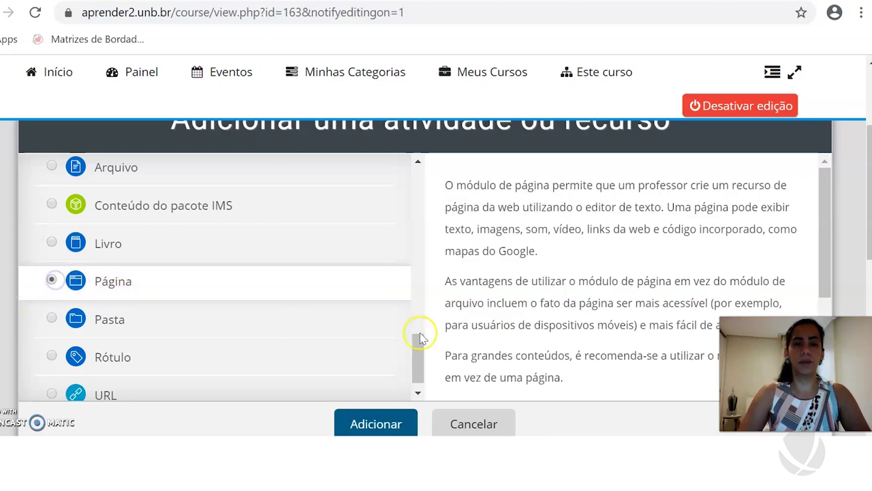
Read through the Página resource's description and add the resource to Tópico 1.
scroll(507, 304, up, 1)
scroll(613, 265, down, 1)
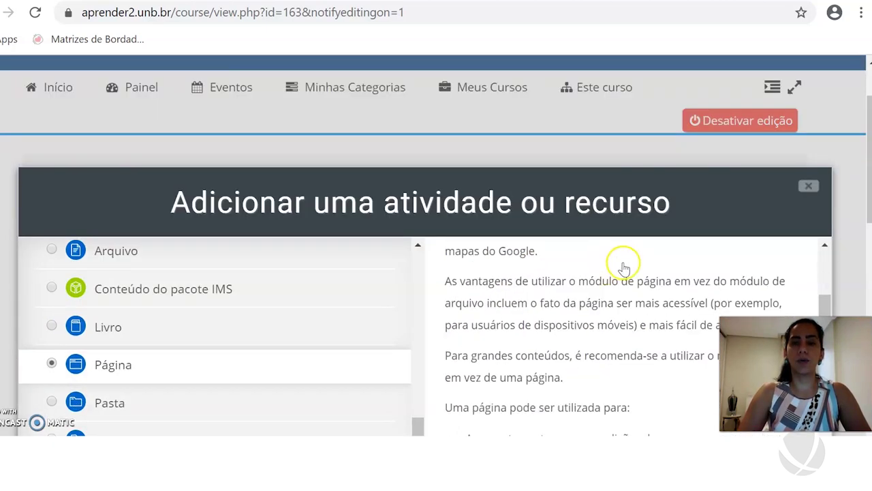
drag(620, 206, 608, 110)
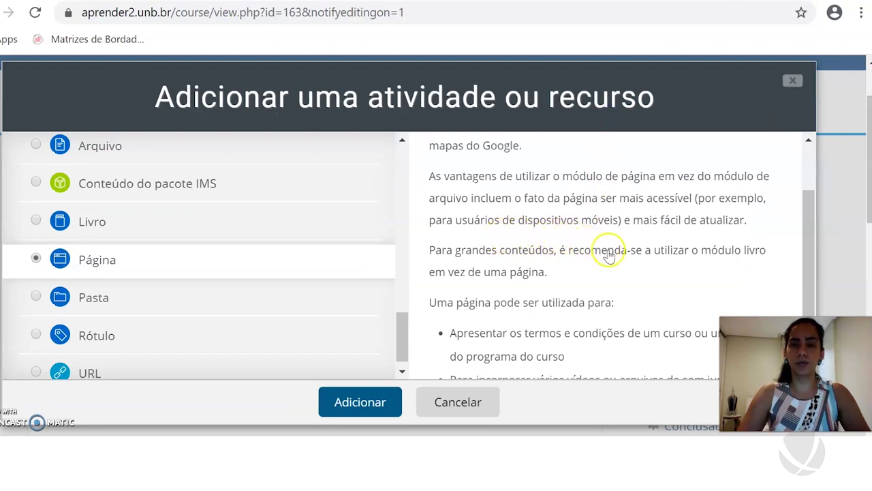
scroll(609, 258, down, 1)
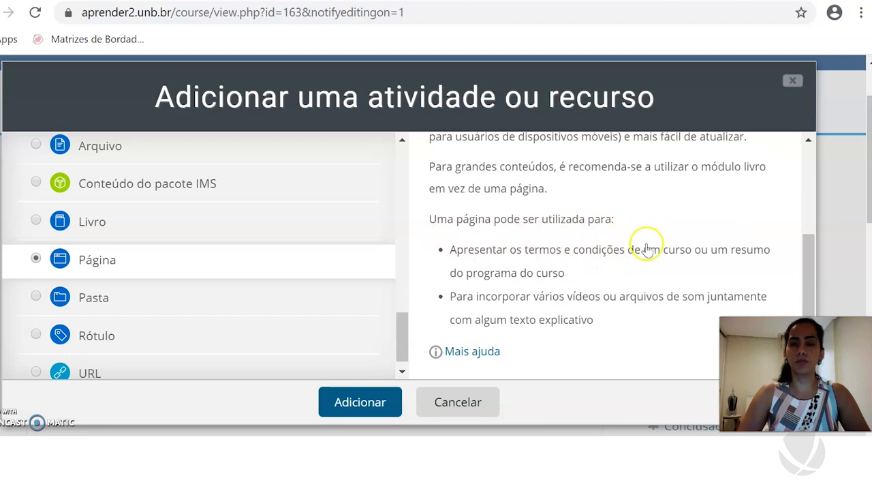
scroll(597, 285, up, 5)
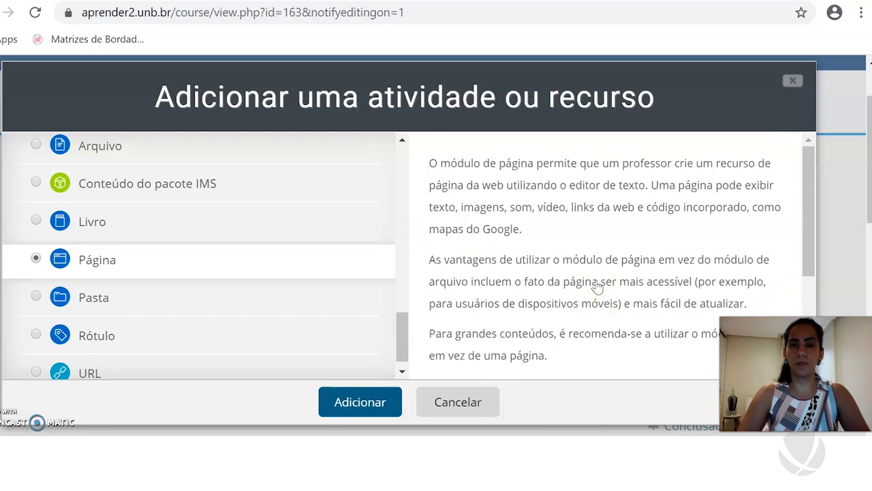
scroll(502, 189, down, 2)
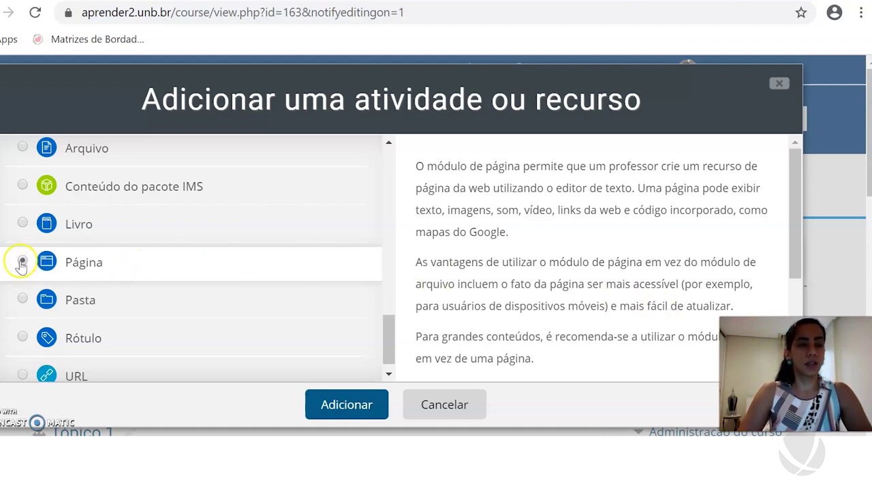
click(341, 404)
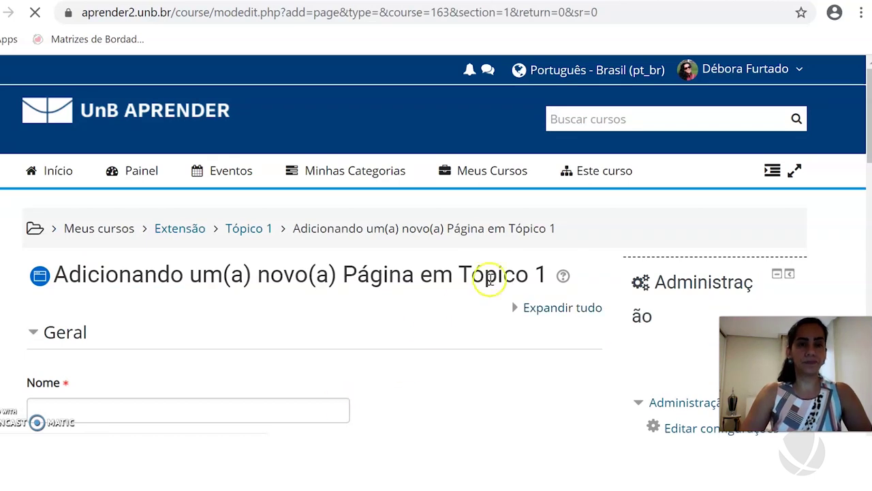
Name the new page "Orientações do Tópico 1".
scroll(516, 265, down, 2)
scroll(516, 272, up, 2)
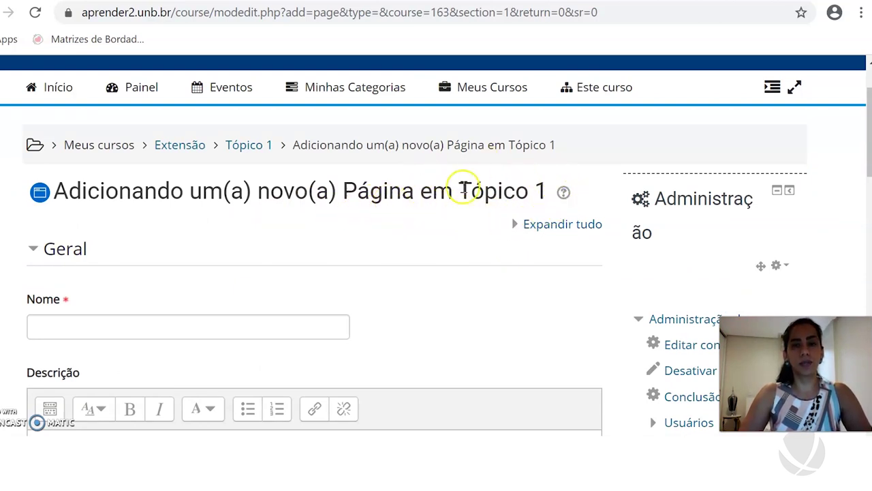
scroll(480, 222, down, 2)
click(76, 210)
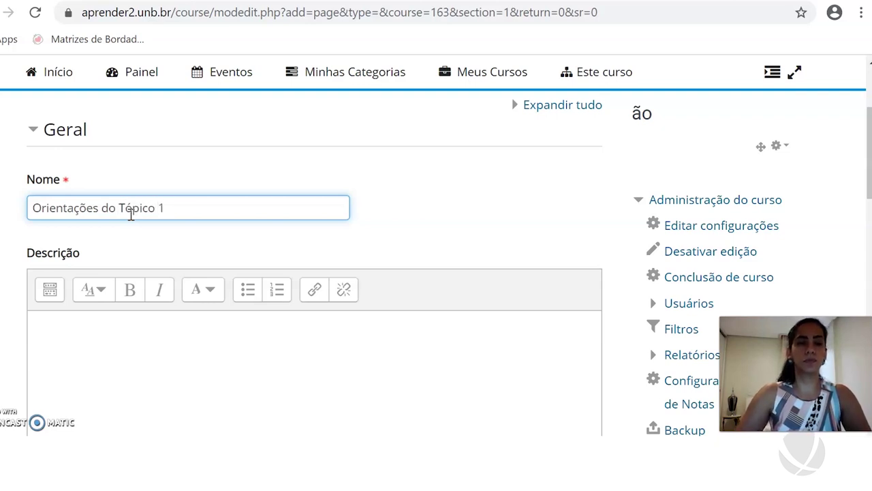
Examine the form's Descrição, Exibir descrição na página do curso and Conteúdo da página fields, checking which ones are required.
scroll(152, 227, down, 2)
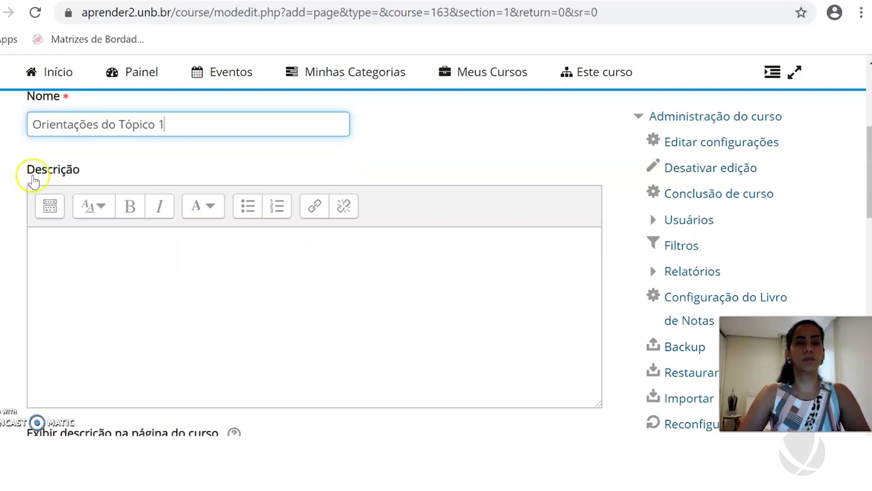
scroll(59, 171, down, 2)
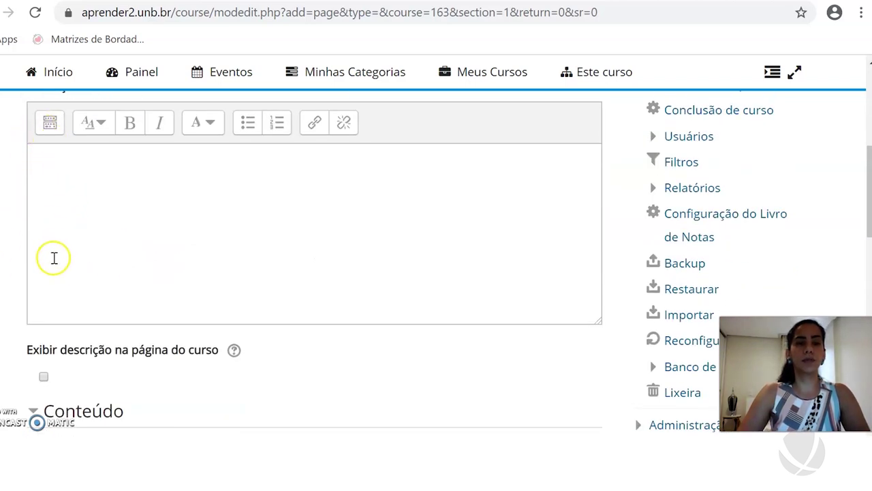
scroll(53, 254, up, 2)
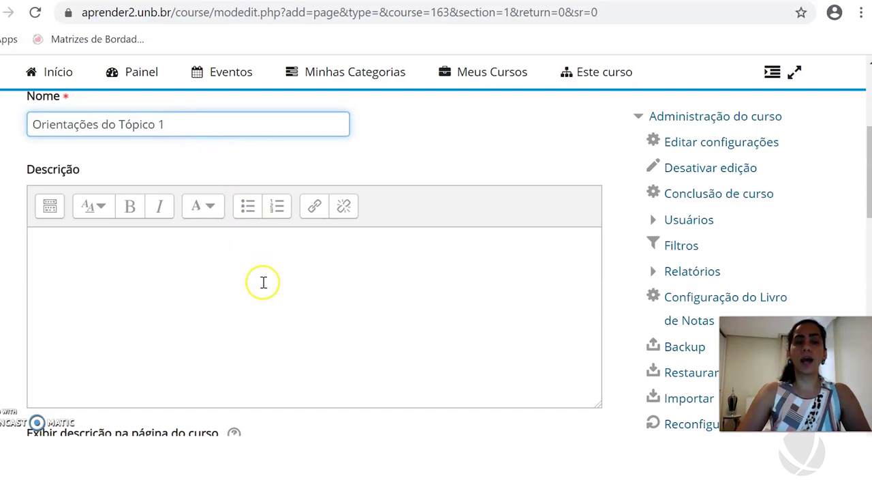
scroll(263, 289, down, 1)
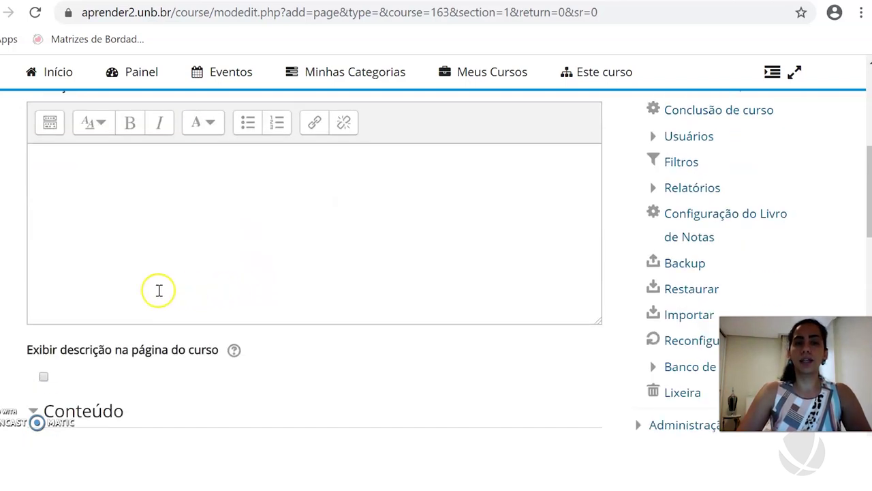
scroll(50, 199, up, 1)
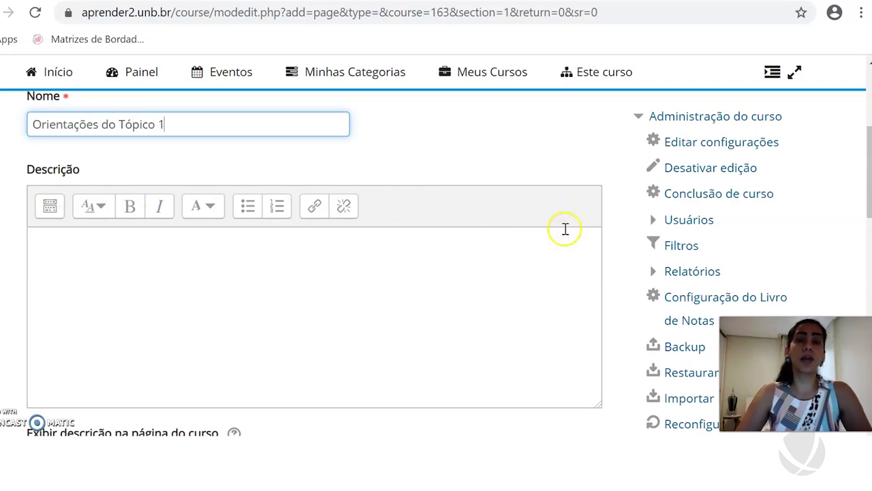
scroll(563, 231, down, 3)
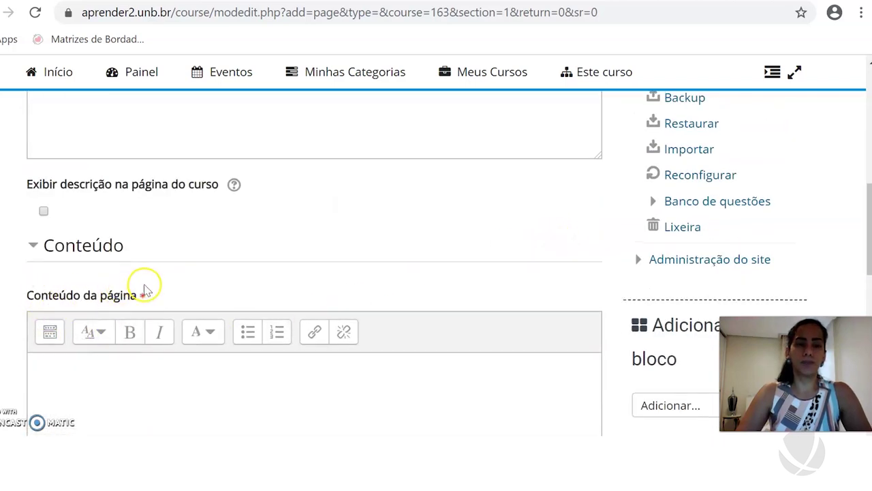
scroll(146, 287, up, 3)
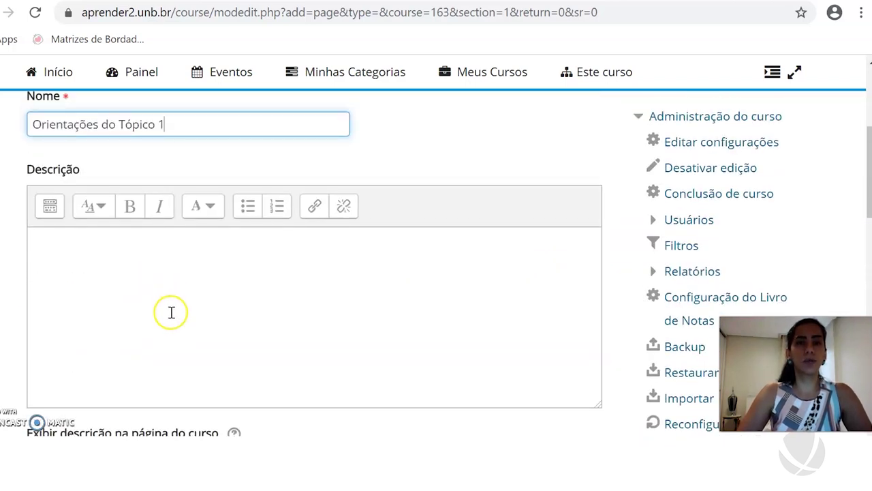
scroll(173, 315, down, 3)
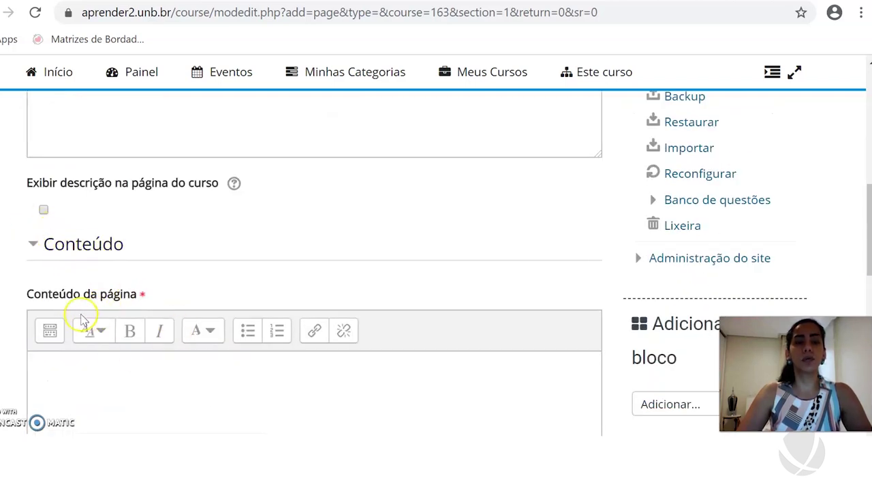
scroll(168, 282, down, 2)
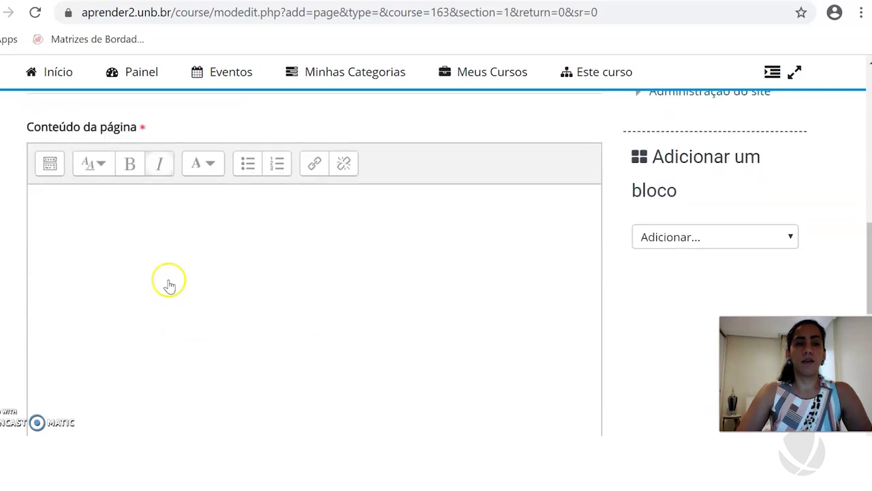
mouse_move(144, 129)
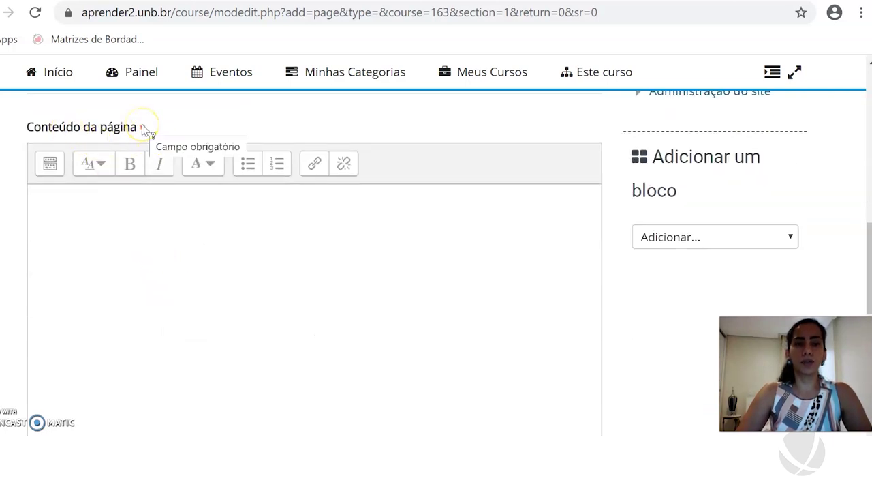
scroll(146, 184, up, 4)
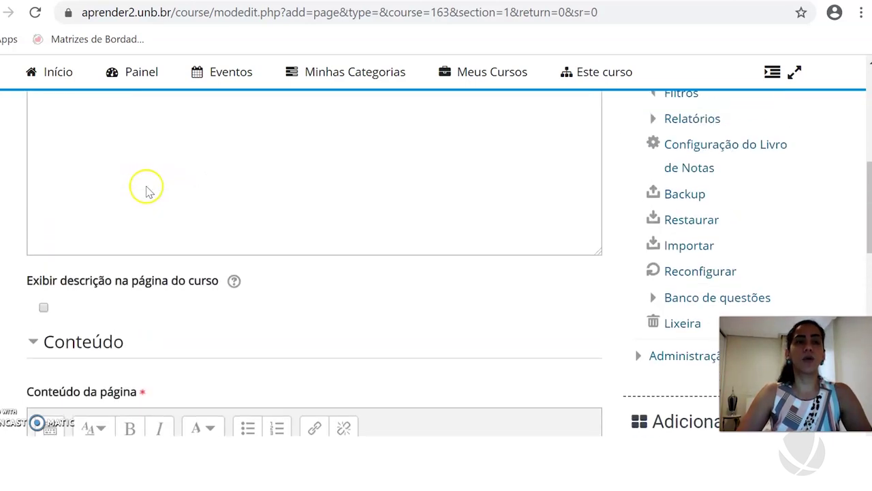
scroll(123, 191, up, 1)
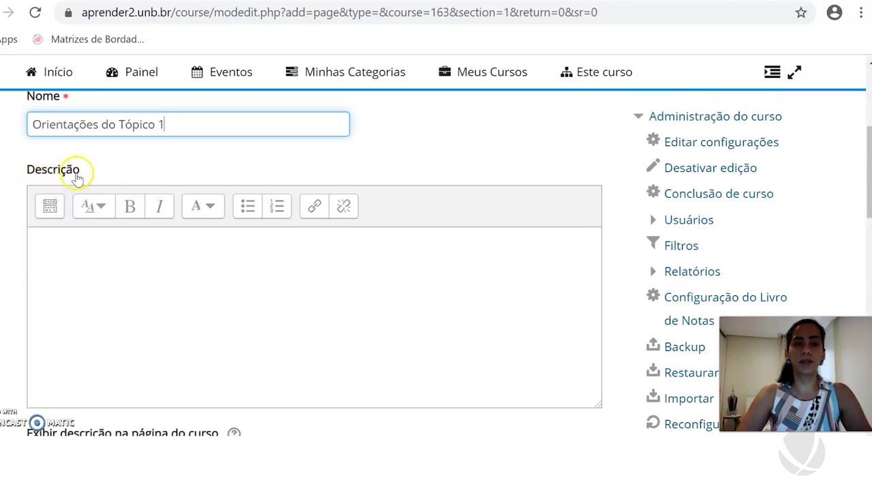
scroll(136, 181, down, 5)
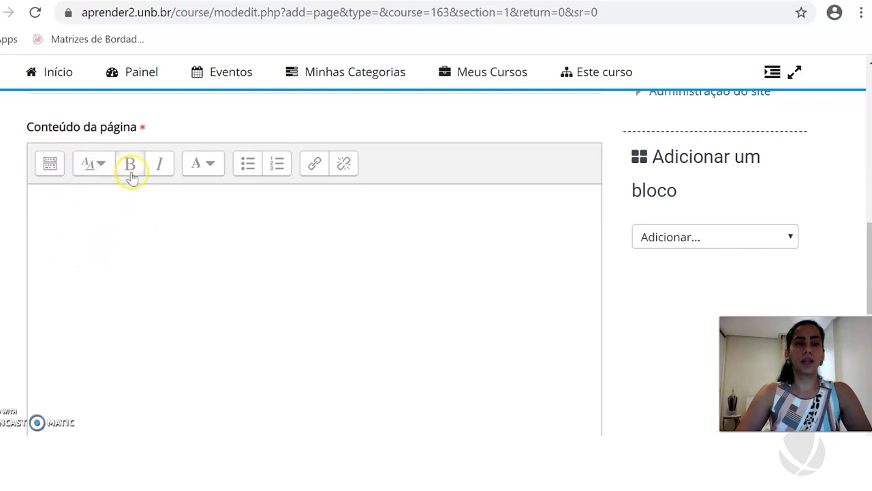
scroll(43, 137, up, 1)
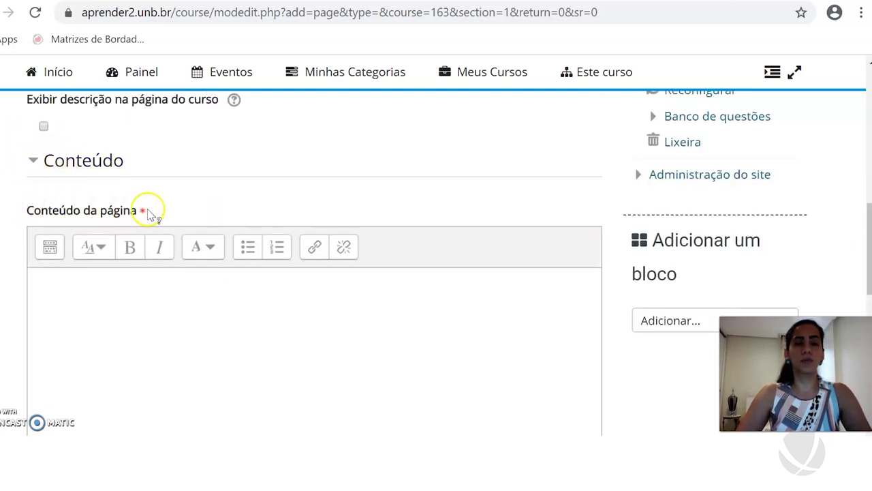
scroll(143, 212, down, 2)
scroll(141, 215, down, 1)
Write the page content on two lines: "Caros estudantes," and "a seguir estão as orientações para a realização das atividades:".
click(84, 158)
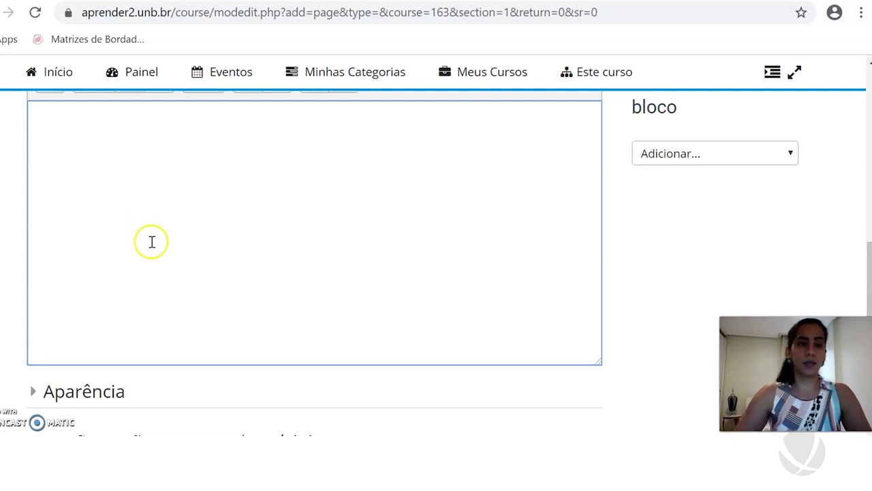
scroll(150, 241, up, 1)
click(132, 207)
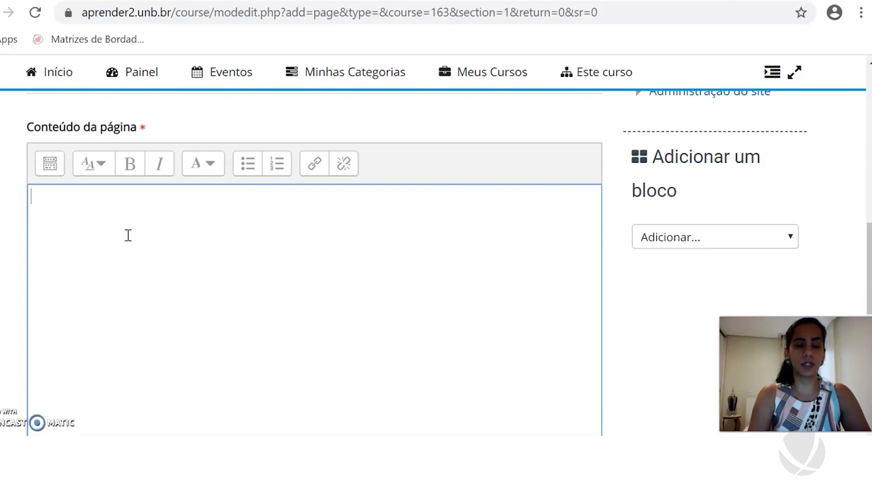
text(Caros estudante)
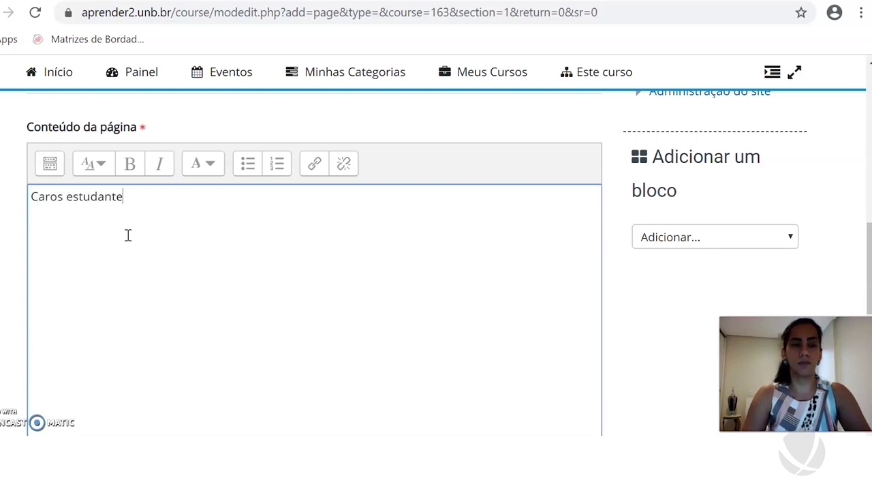
text(s, a seguir estão as orientaç)
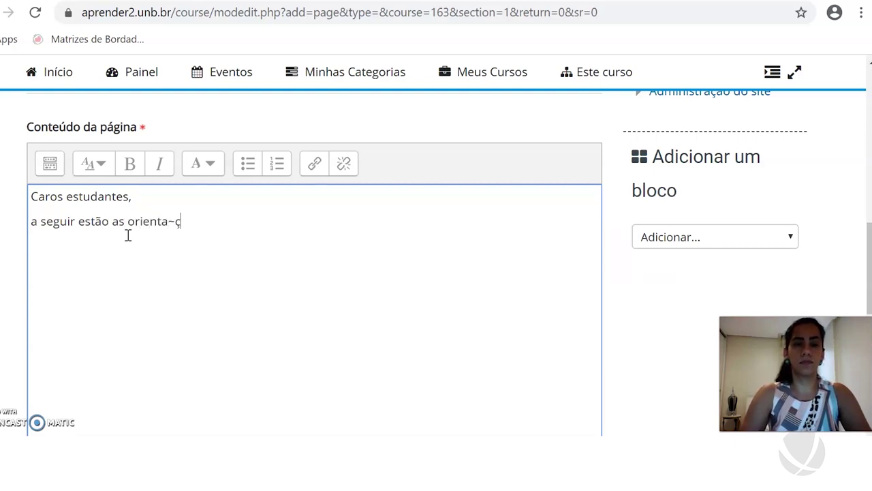
text(ões para a rea)
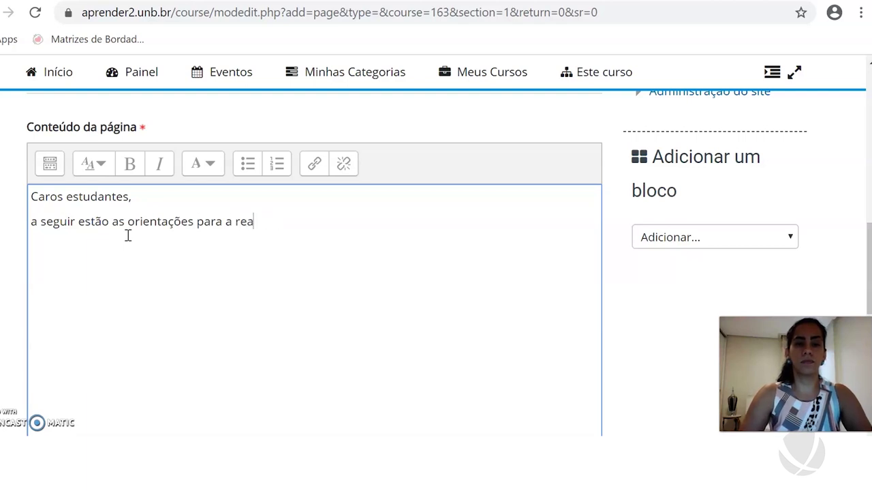
text(lizaçãod as)
key(BackSpace)
key(BackSpace)
key(BackSpace)
key(BackSpace)
text(das atividades:)
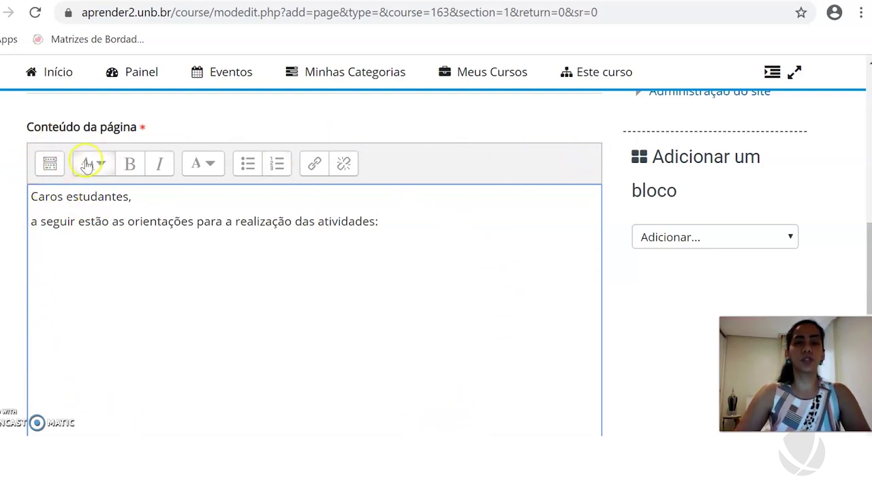
Show the content editor's full set of formatting tools and make the greeting "Caros estudantes," bold.
click(53, 169)
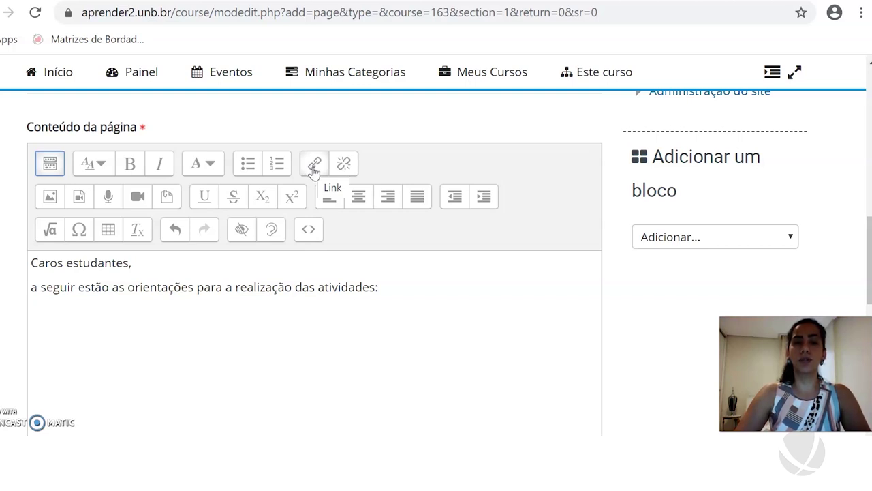
drag(141, 263, 29, 254)
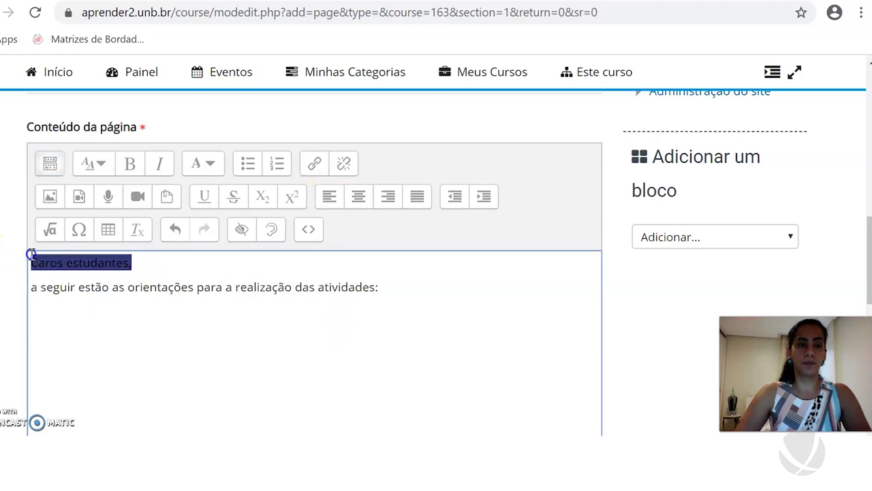
click(136, 169)
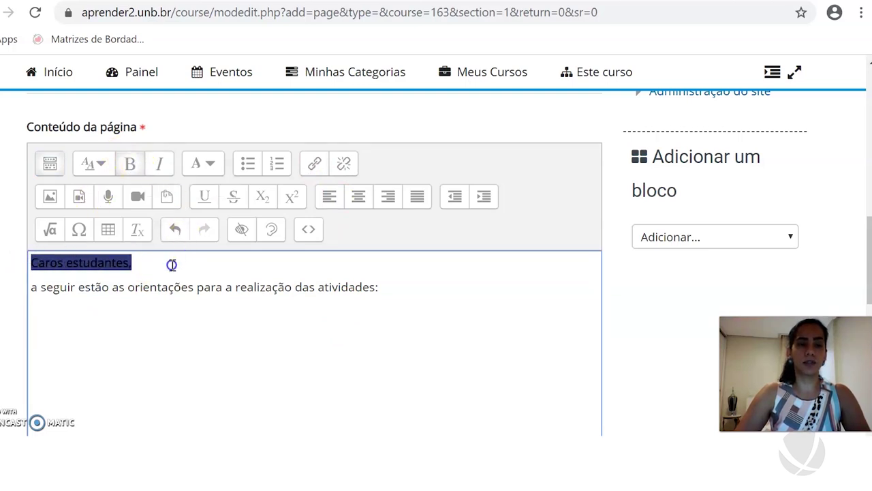
Add the lines "textos", "fórum" and "questionário" below the introductory sentence and format them as a bulleted list.
click(390, 286)
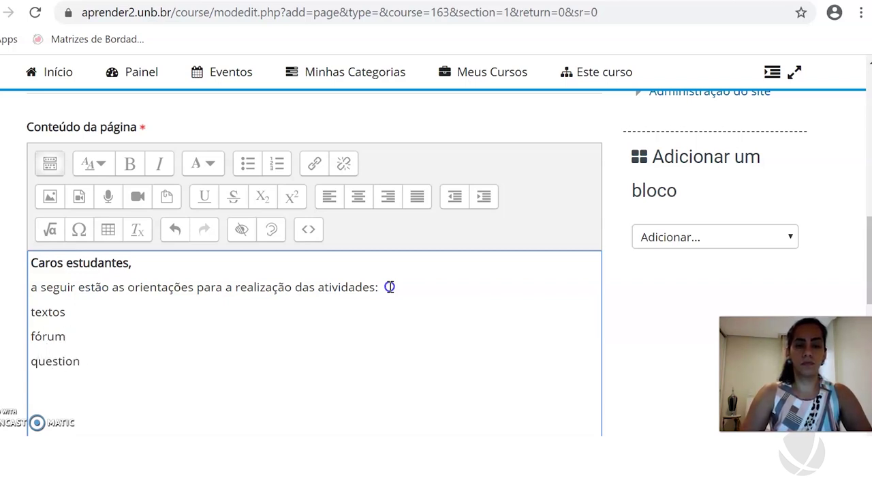
drag(130, 369, 10, 306)
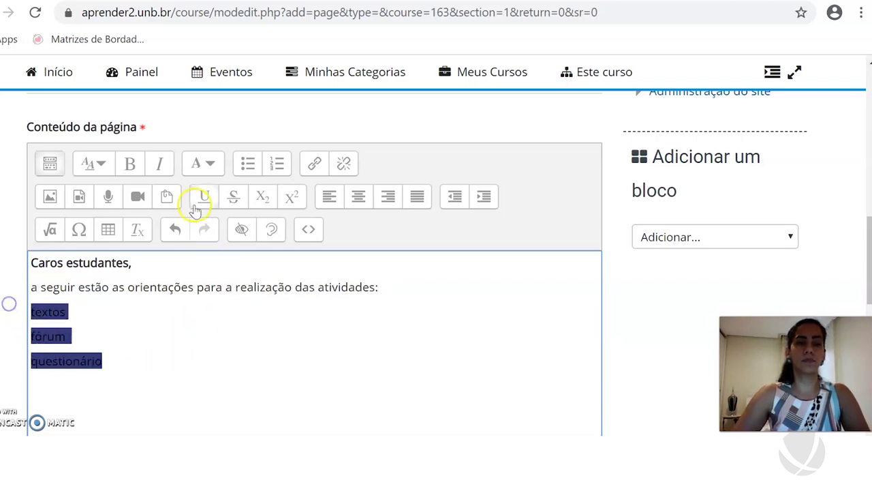
click(247, 164)
click(424, 286)
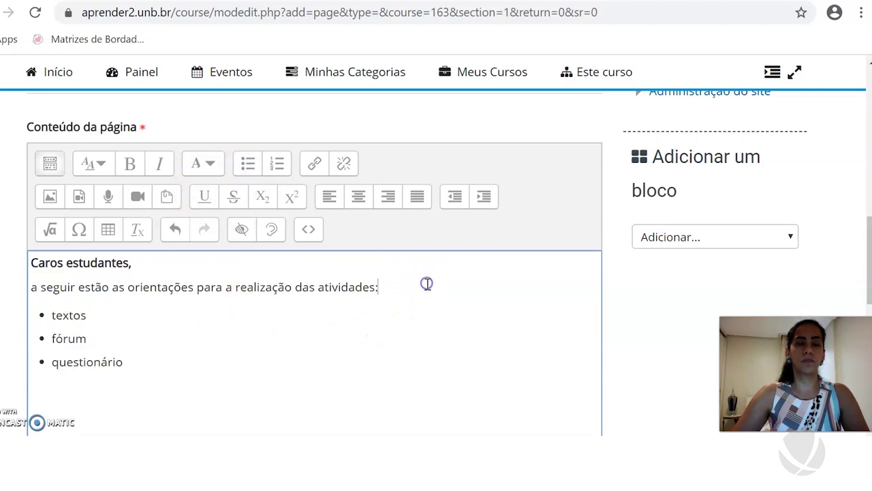
Review the whole form: the required Nome and Conteúdo da página fields, the collapsed settings sections and the save options.
scroll(426, 287, down, 1)
scroll(381, 216, down, 1)
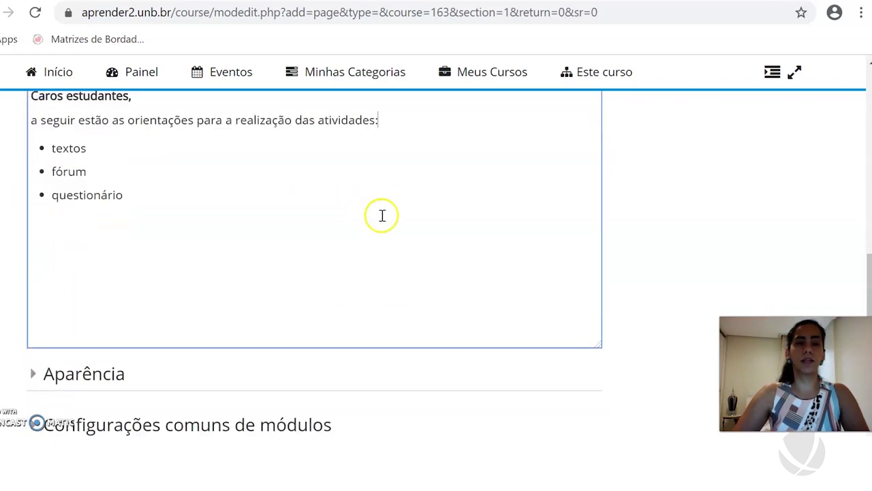
scroll(189, 197, up, 1)
scroll(188, 196, up, 1)
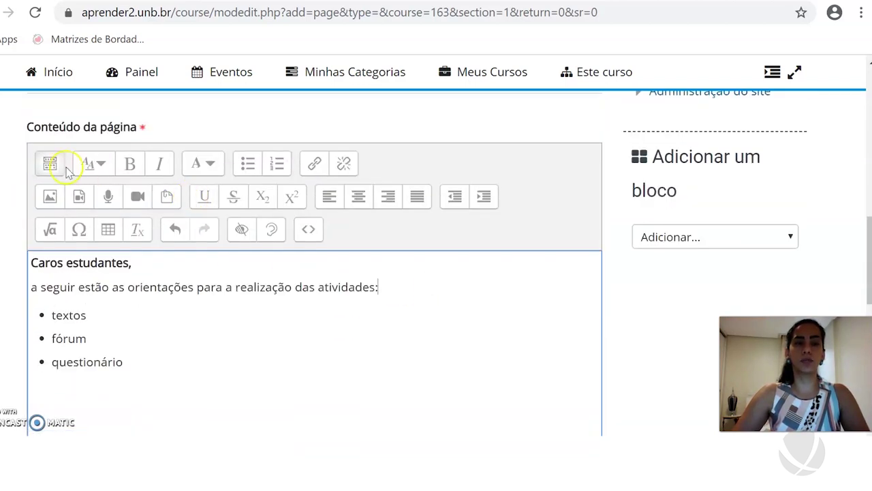
scroll(321, 285, down, 3)
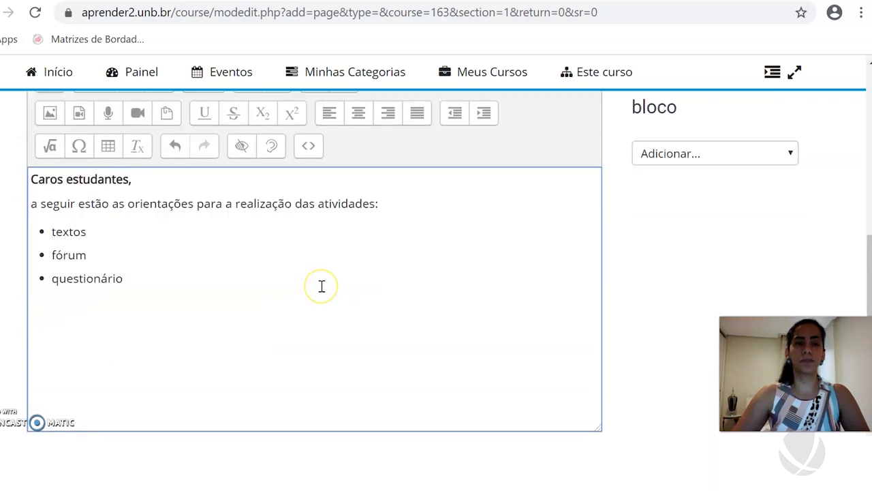
scroll(321, 286, down, 2)
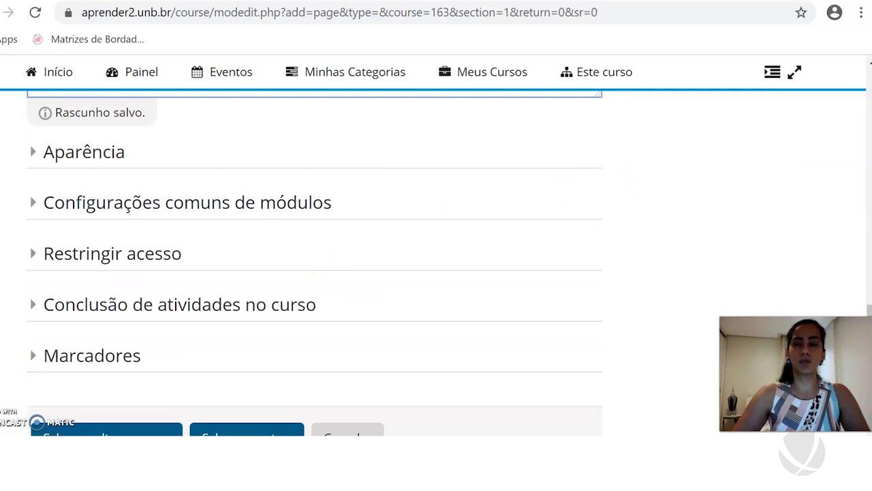
scroll(866, 191, down, 1)
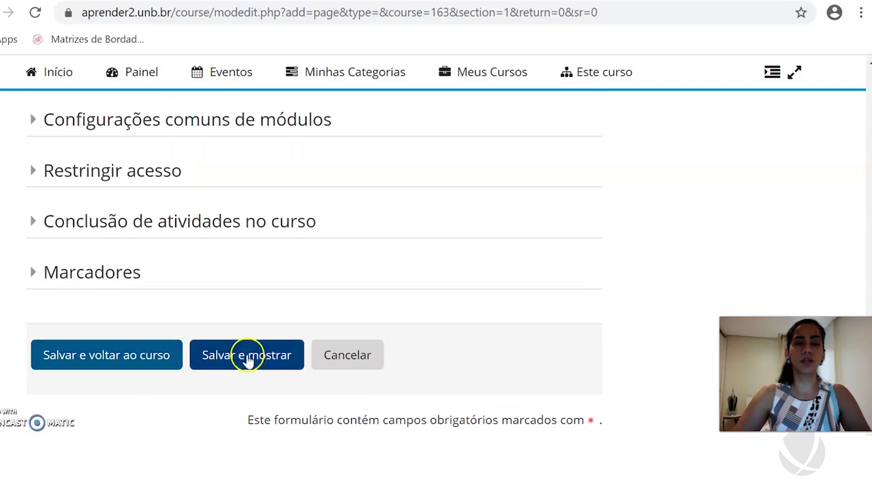
scroll(491, 290, up, 4)
scroll(494, 286, up, 10)
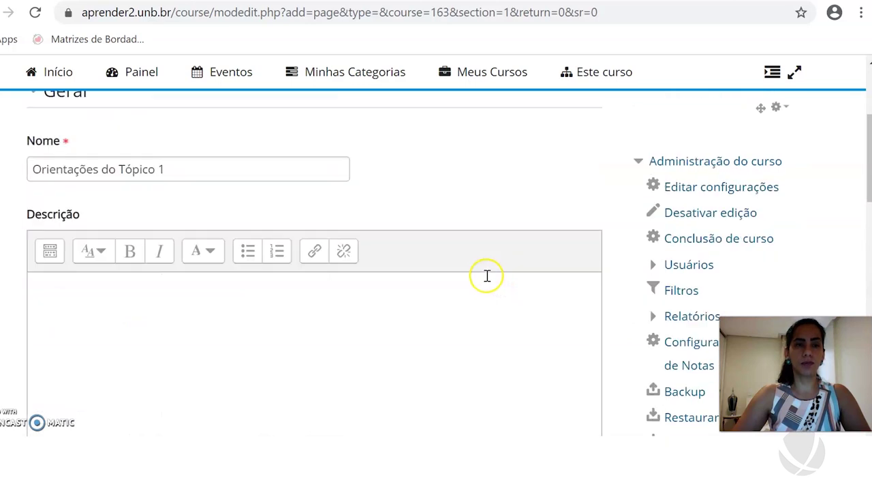
scroll(488, 276, up, 3)
scroll(460, 300, down, 2)
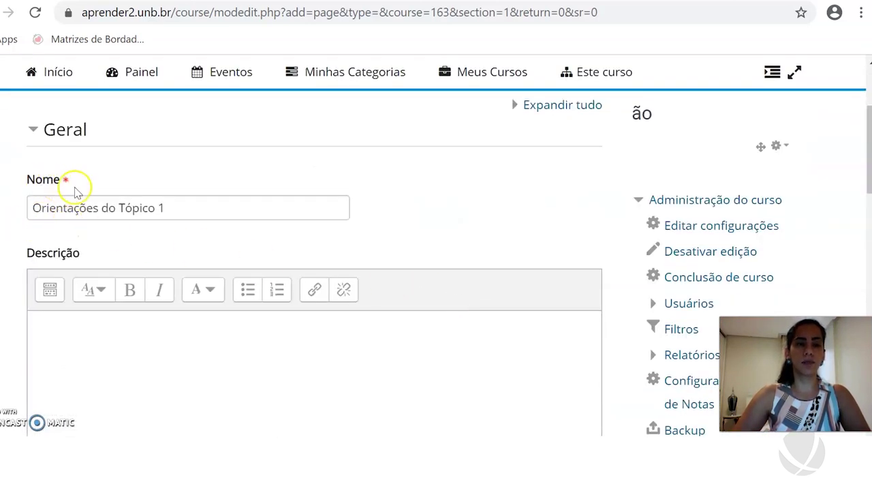
scroll(195, 224, down, 4)
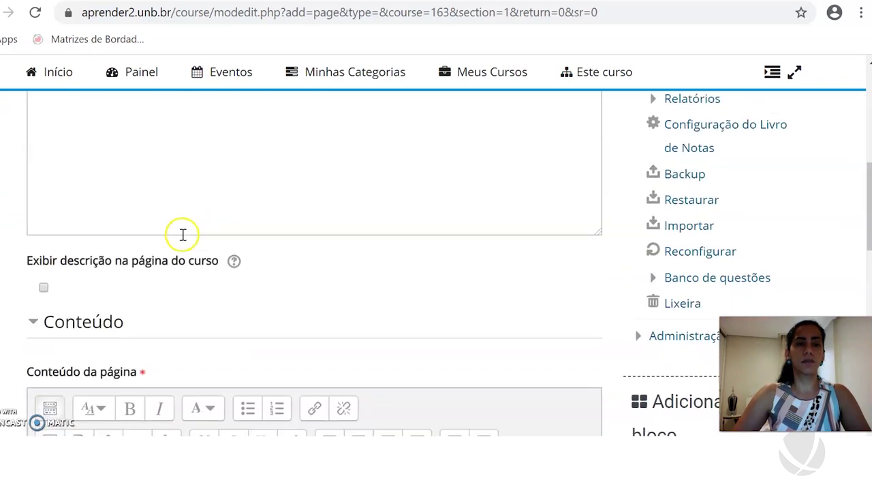
scroll(183, 234, down, 2)
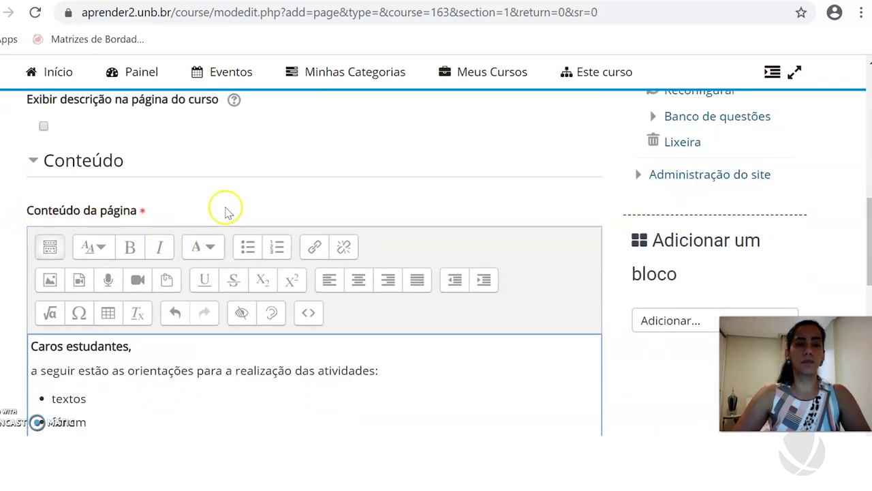
scroll(228, 213, down, 3)
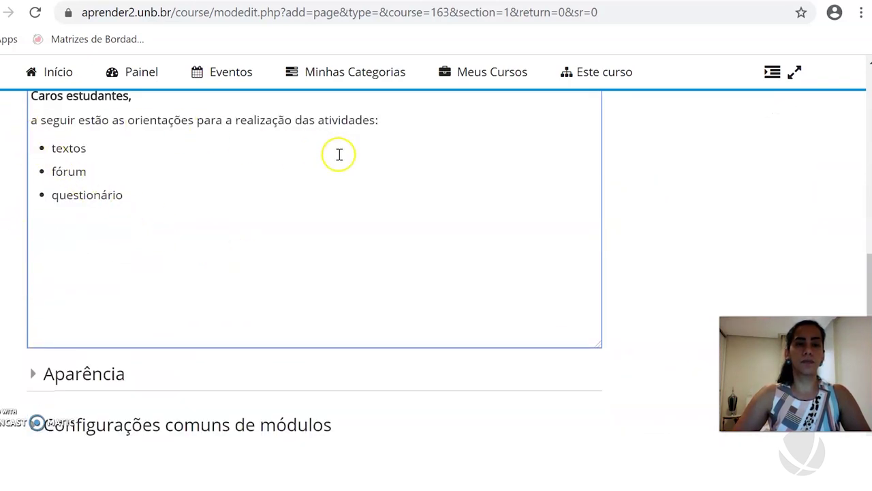
Save the new page and return to the course.
scroll(229, 226, down, 1)
scroll(229, 226, down, 3)
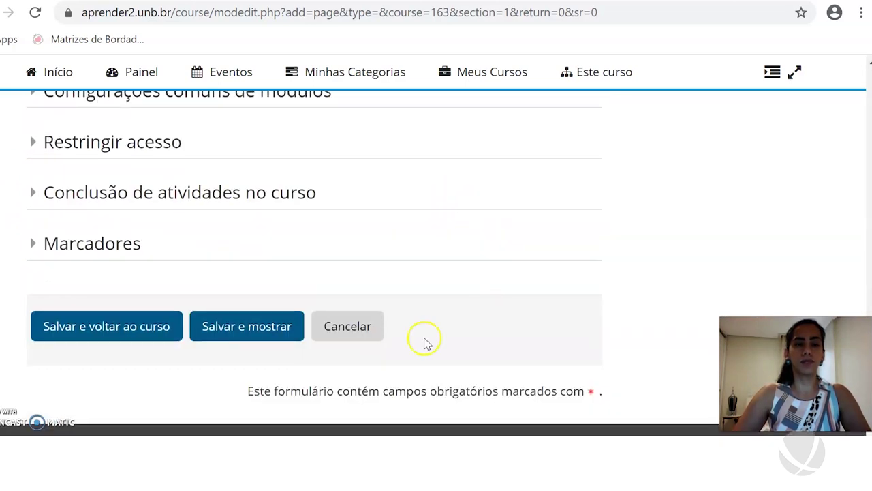
click(123, 328)
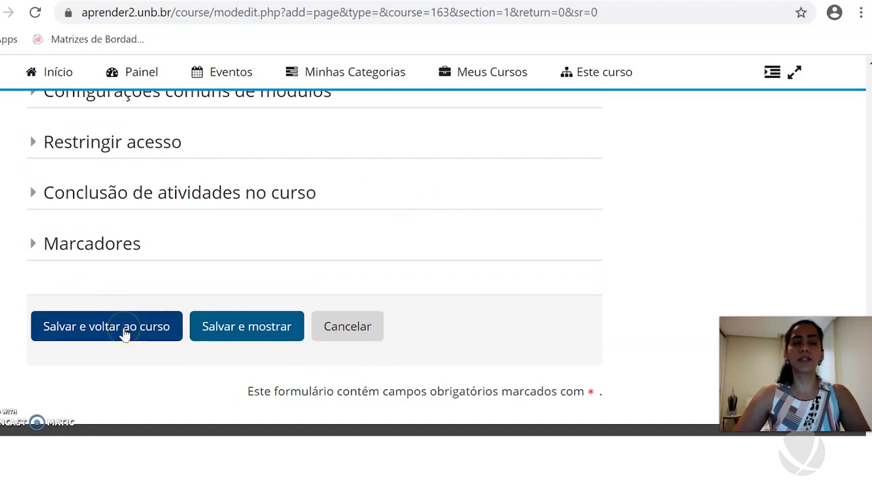
click(125, 334)
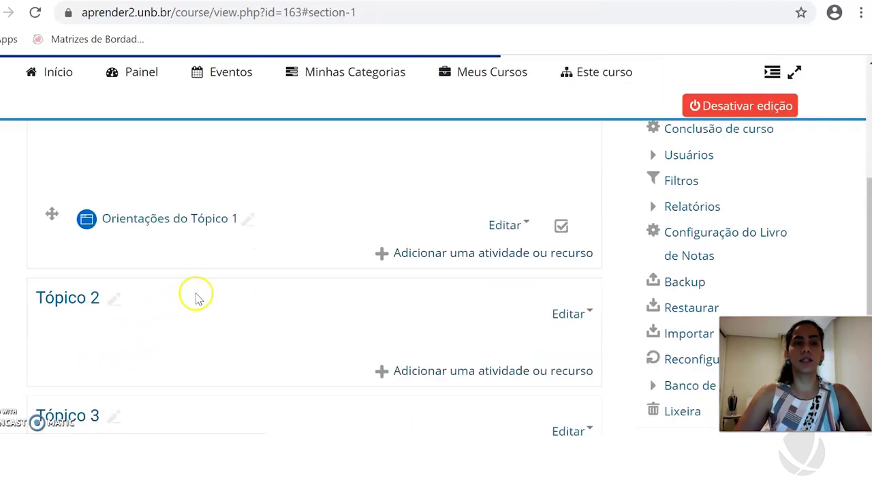
Open the "Orientações do Tópico 1" page from Tópico 1, check its published content, and return to Tópico 1.
scroll(259, 230, up, 2)
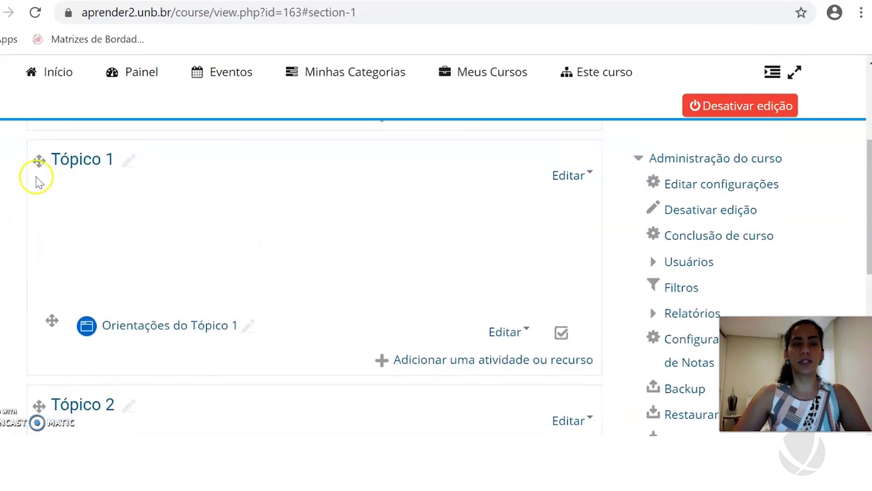
click(169, 331)
scroll(294, 268, down, 3)
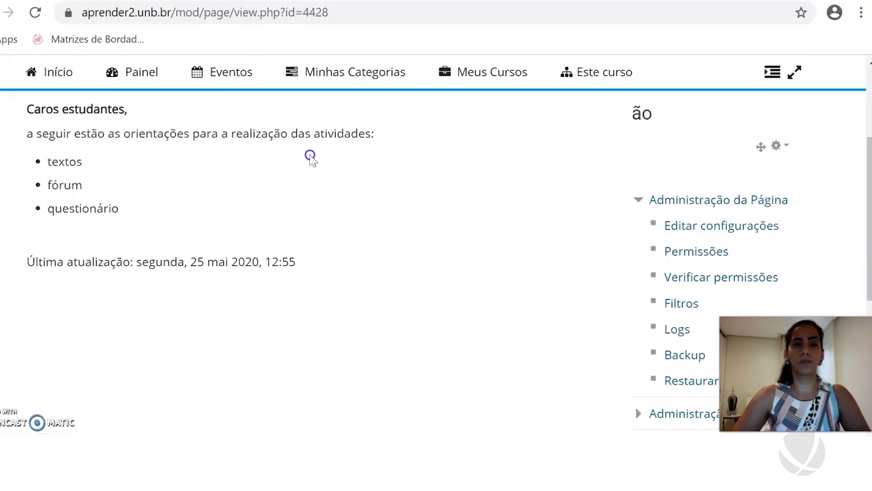
scroll(327, 197, down, 2)
scroll(335, 196, up, 5)
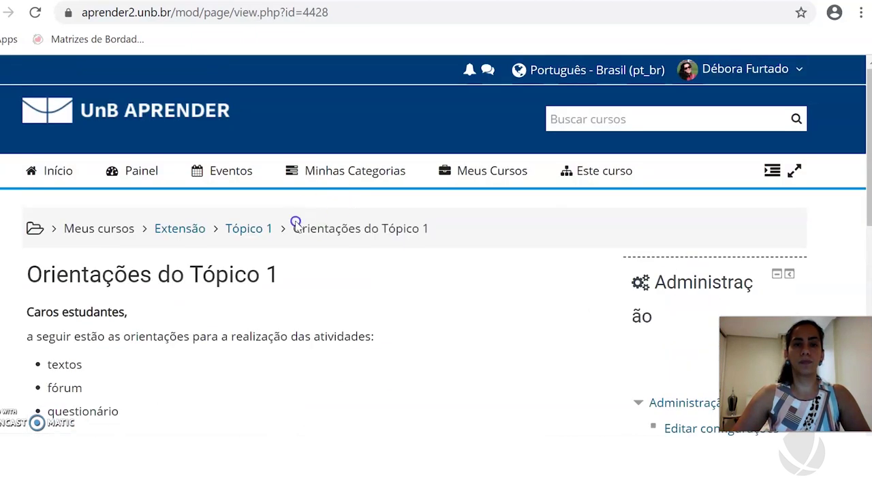
click(263, 234)
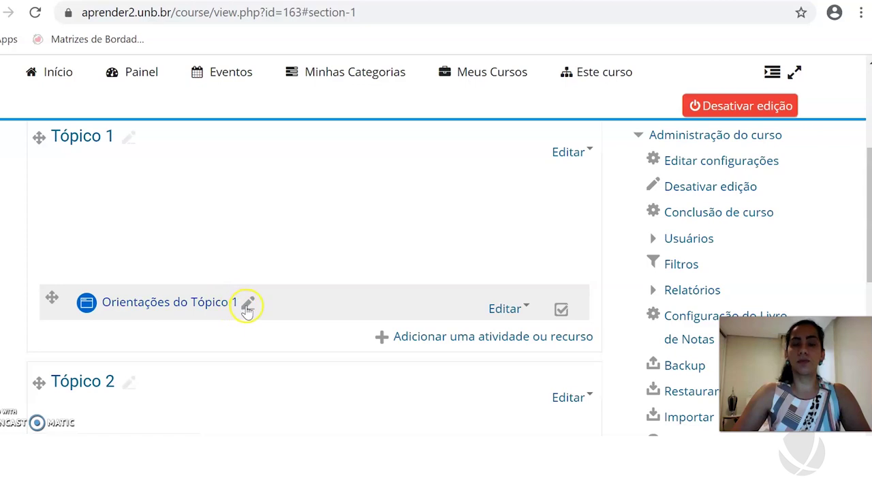
Look through the editing options of "Orientações do Tópico 1", request its deletion and decline the confirmation.
click(526, 310)
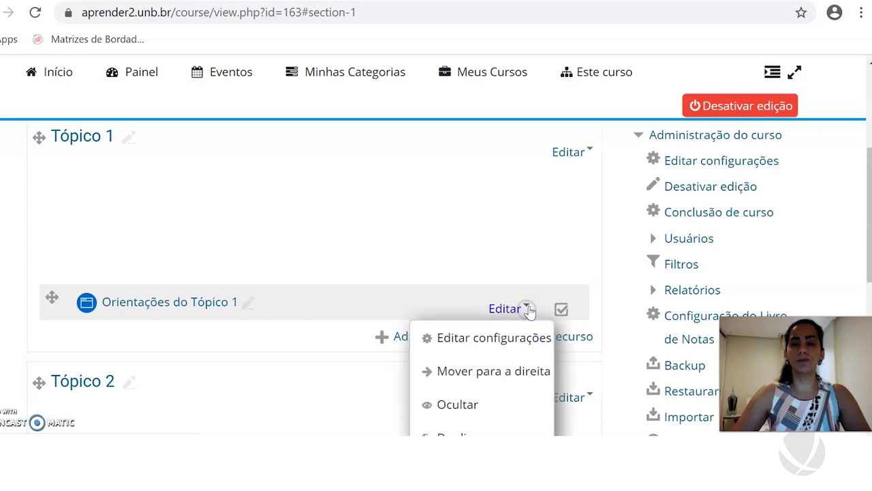
scroll(528, 312, down, 3)
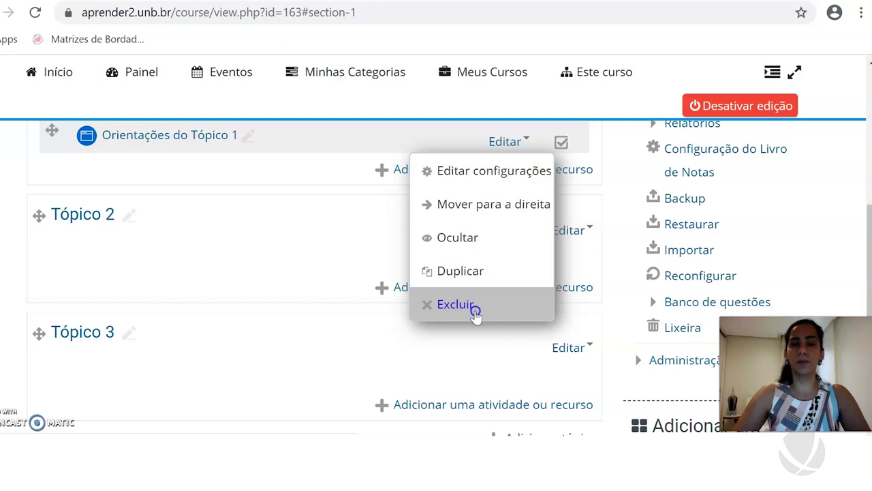
click(475, 310)
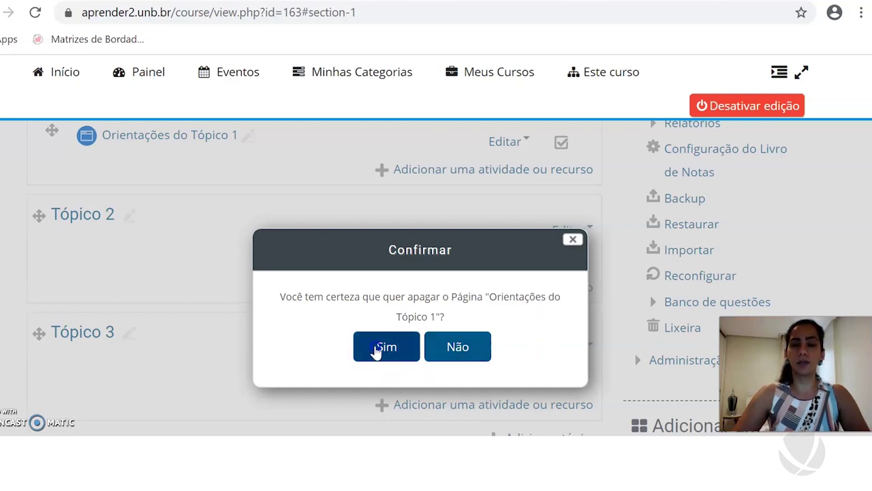
click(457, 348)
scroll(293, 306, up, 4)
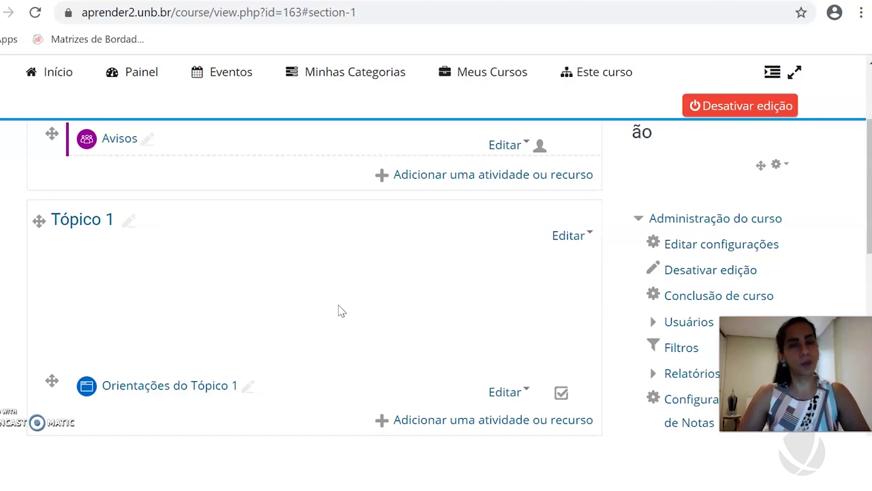
click(318, 312)
click(200, 380)
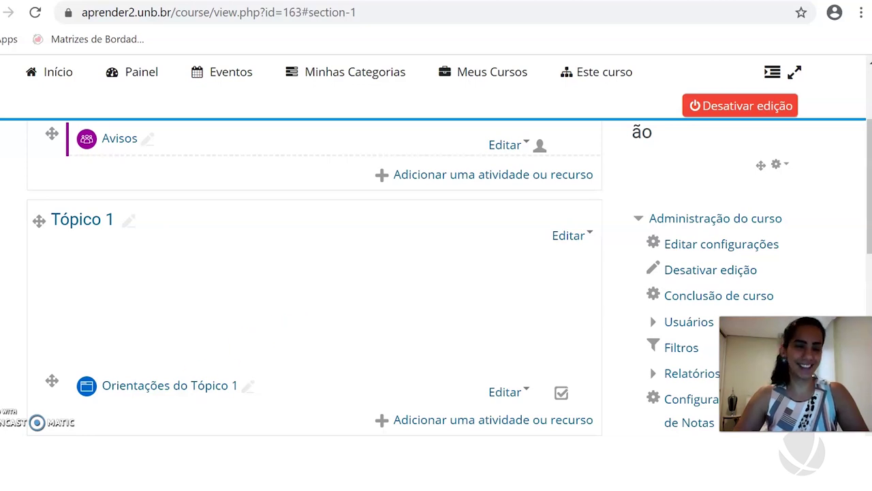